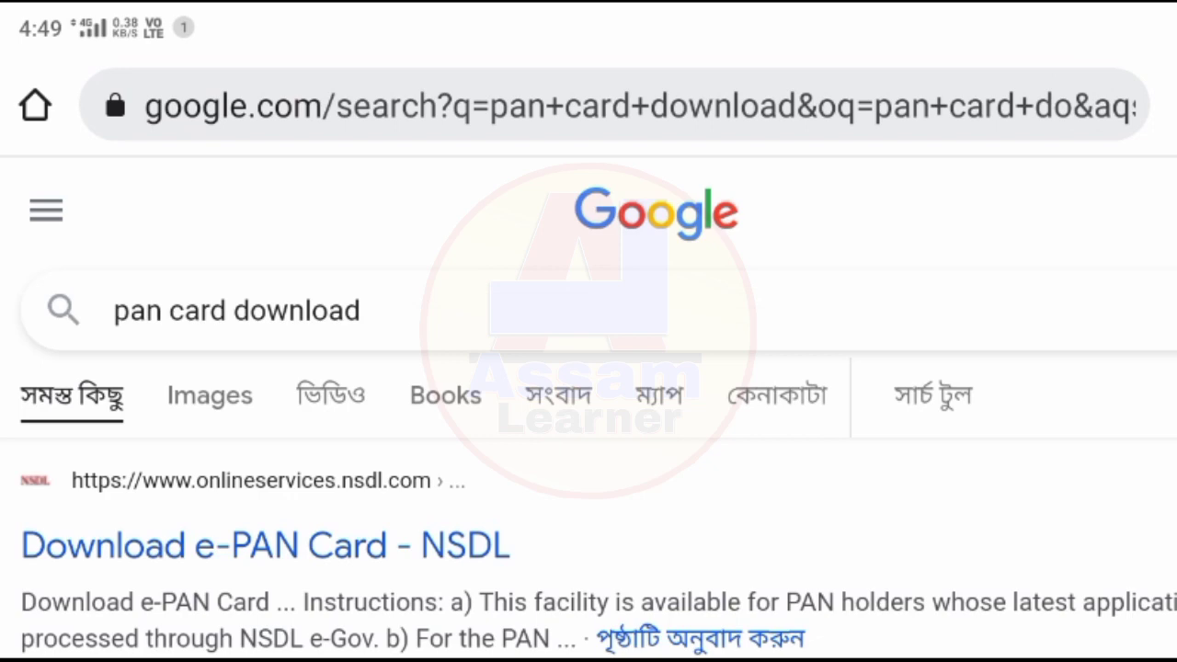
Scroll the Google results and open 'Facility for download of e-PAN Card - UTIITSL'.
drag(870, 562, 986, 274)
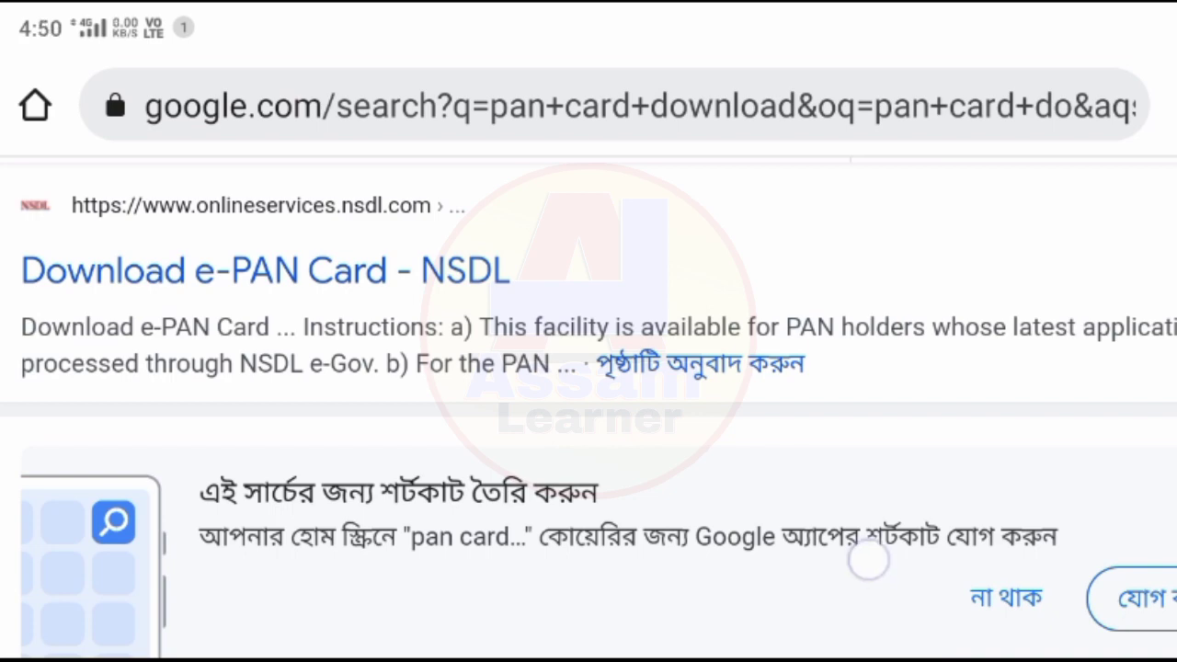
drag(868, 559, 1062, 124)
mouse_move(896, 478)
mouse_down()
mouse_move(909, 325)
mouse_move(1032, 121)
mouse_up()
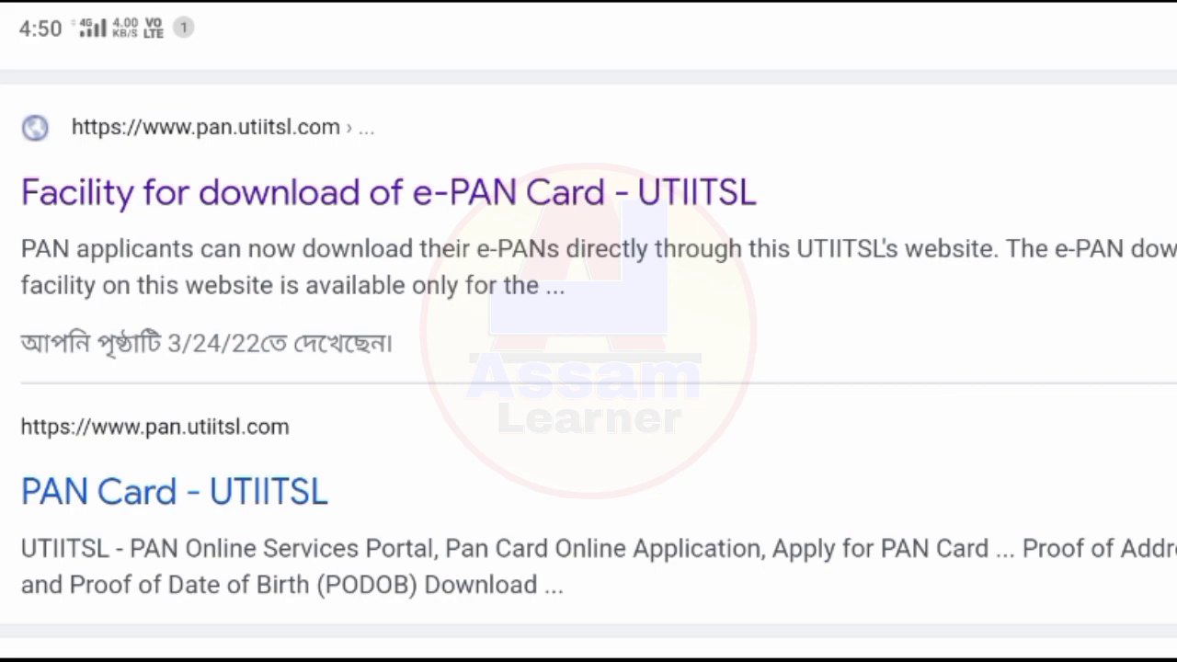
drag(861, 187, 806, 441)
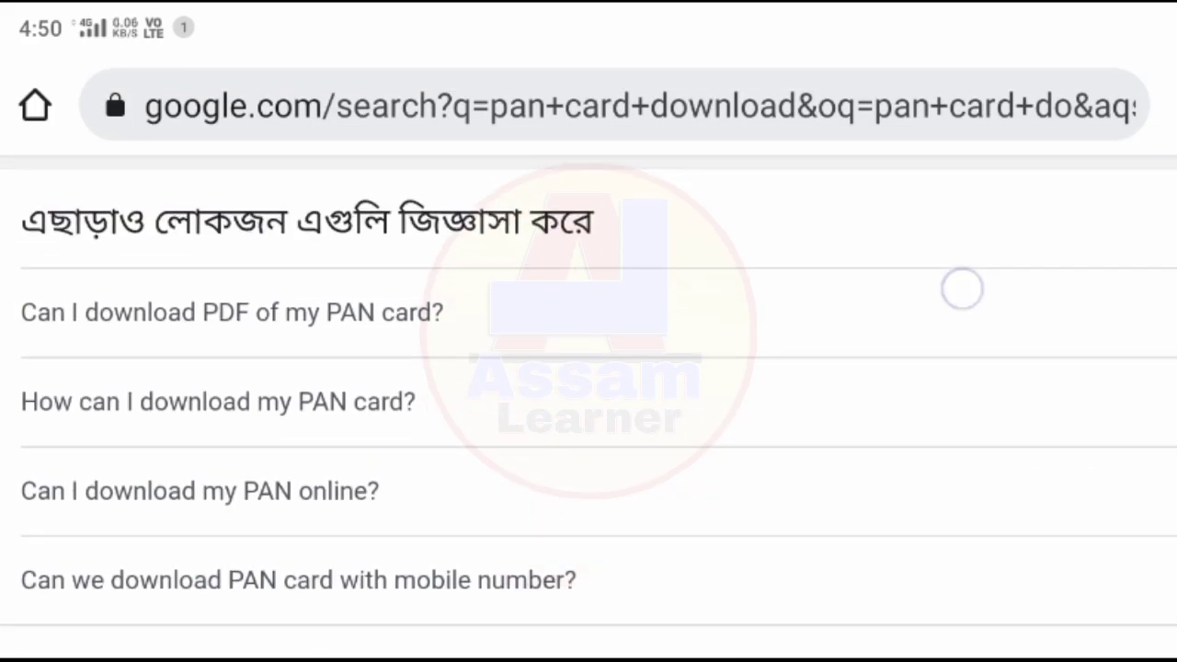
drag(962, 284, 877, 599)
drag(872, 331, 867, 625)
drag(875, 524, 1051, 231)
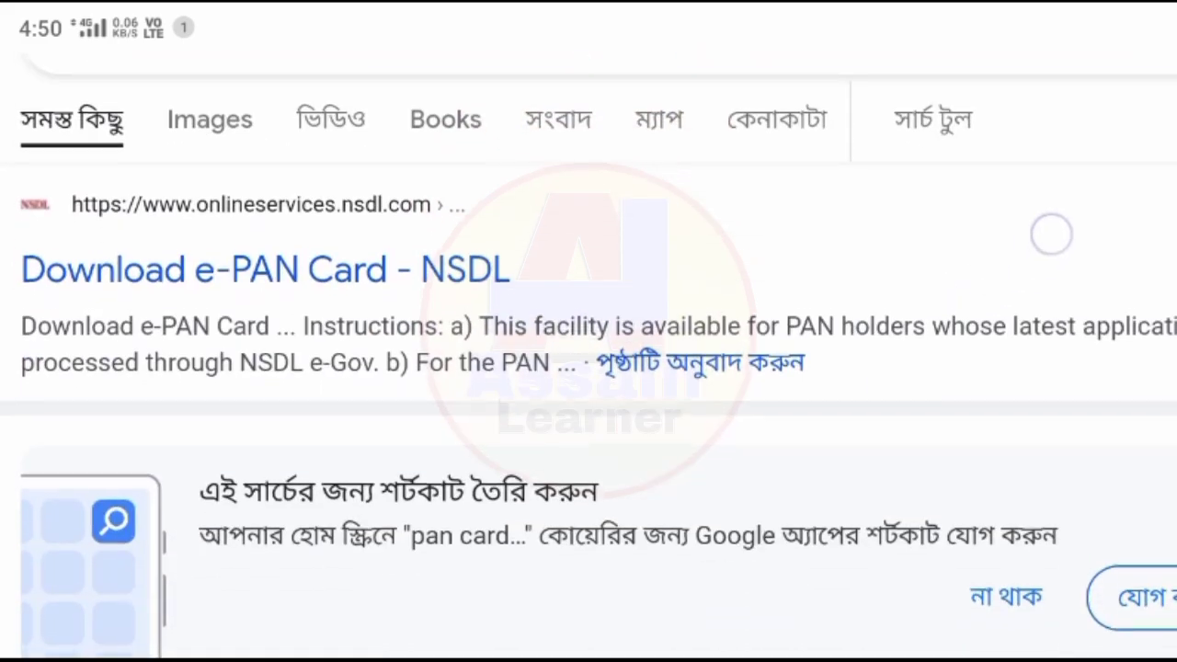
drag(908, 526, 1053, 131)
drag(873, 634, 850, 166)
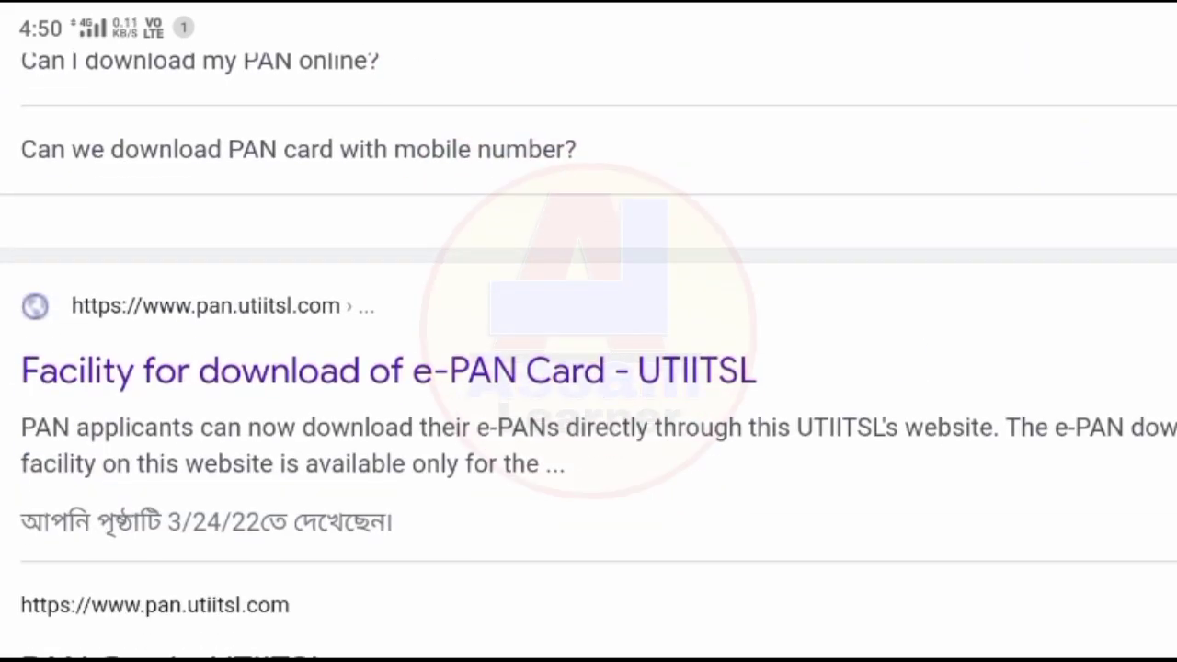
drag(961, 497, 988, 333)
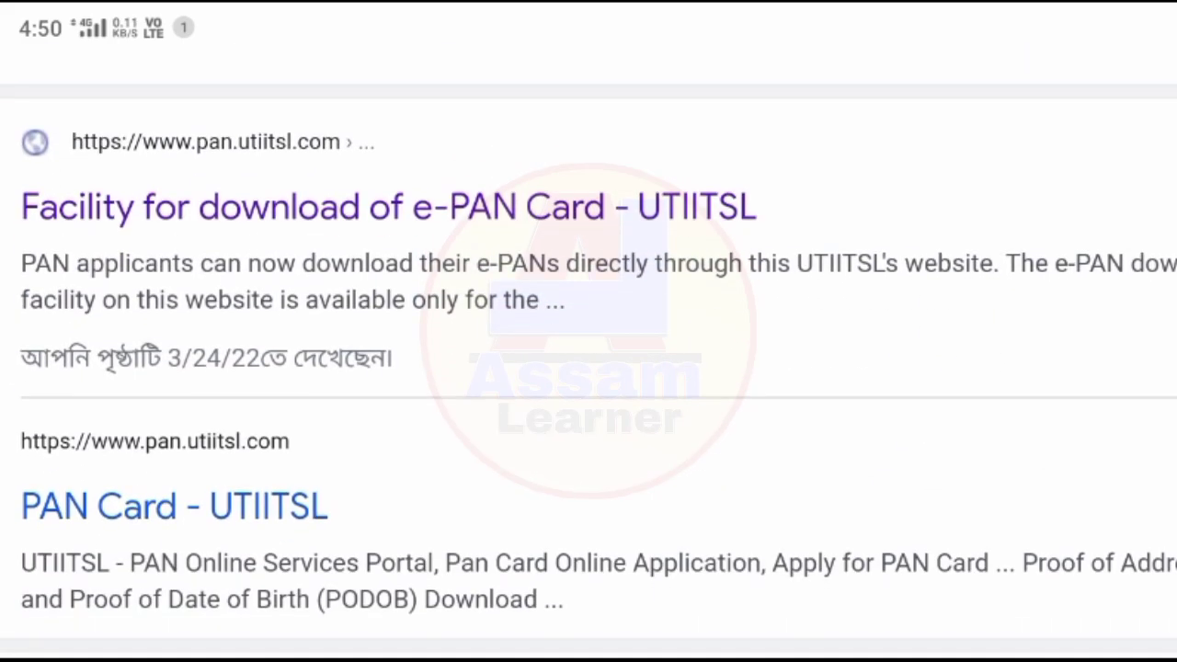
click(664, 210)
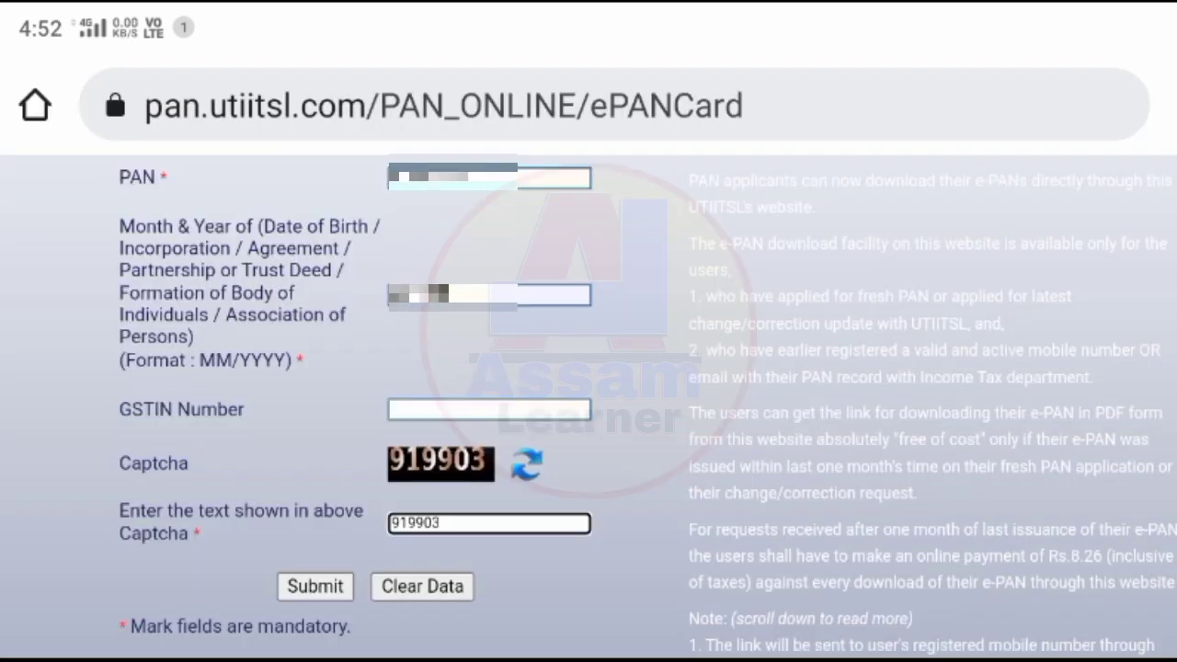
Submit the form with the PAN, birth month/year and captcha filled in.
click(314, 586)
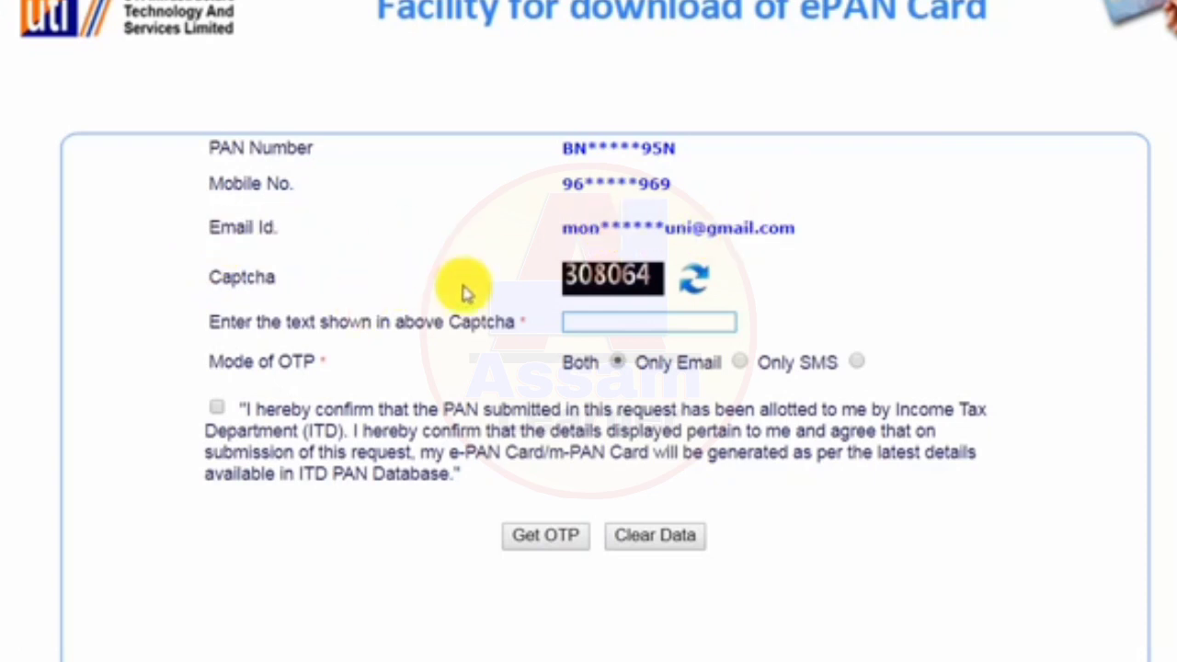
Enter the captcha, choose Only SMS, accept the declaration and request the OTP.
click(605, 322)
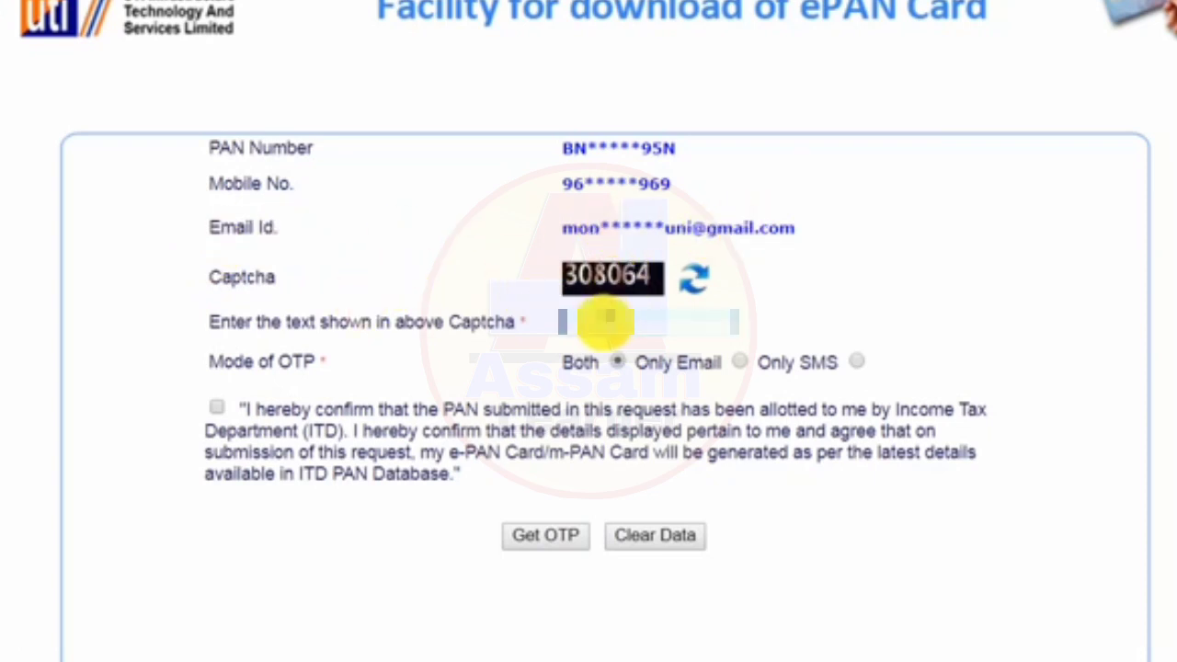
text(3080)
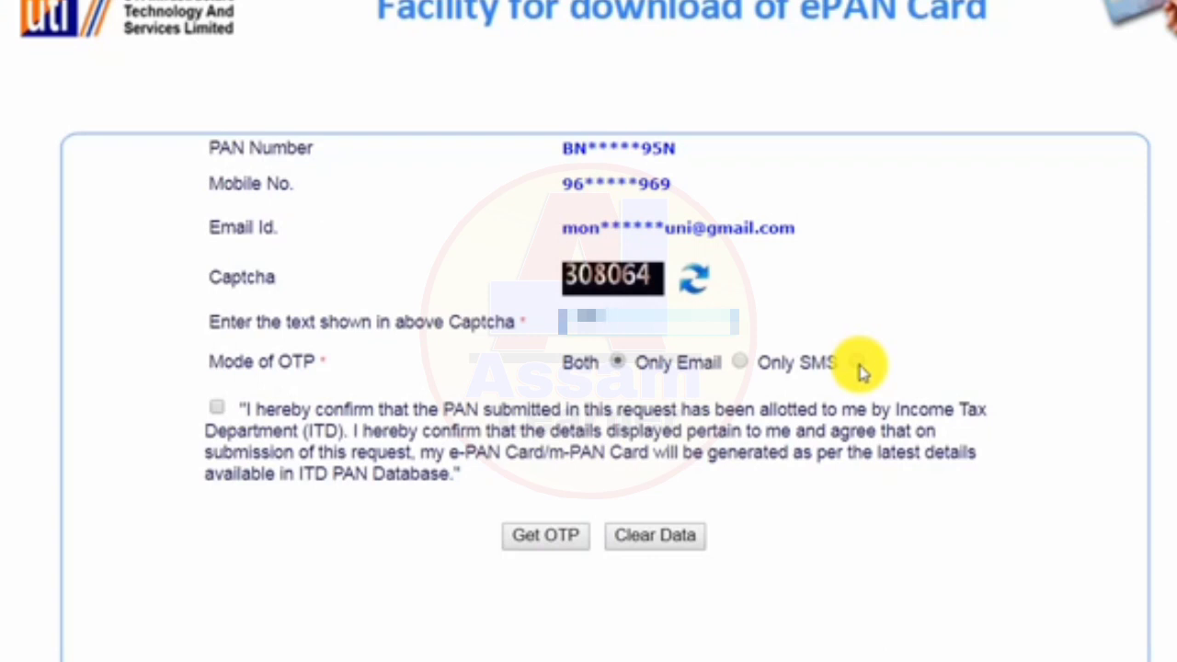
click(859, 365)
click(217, 408)
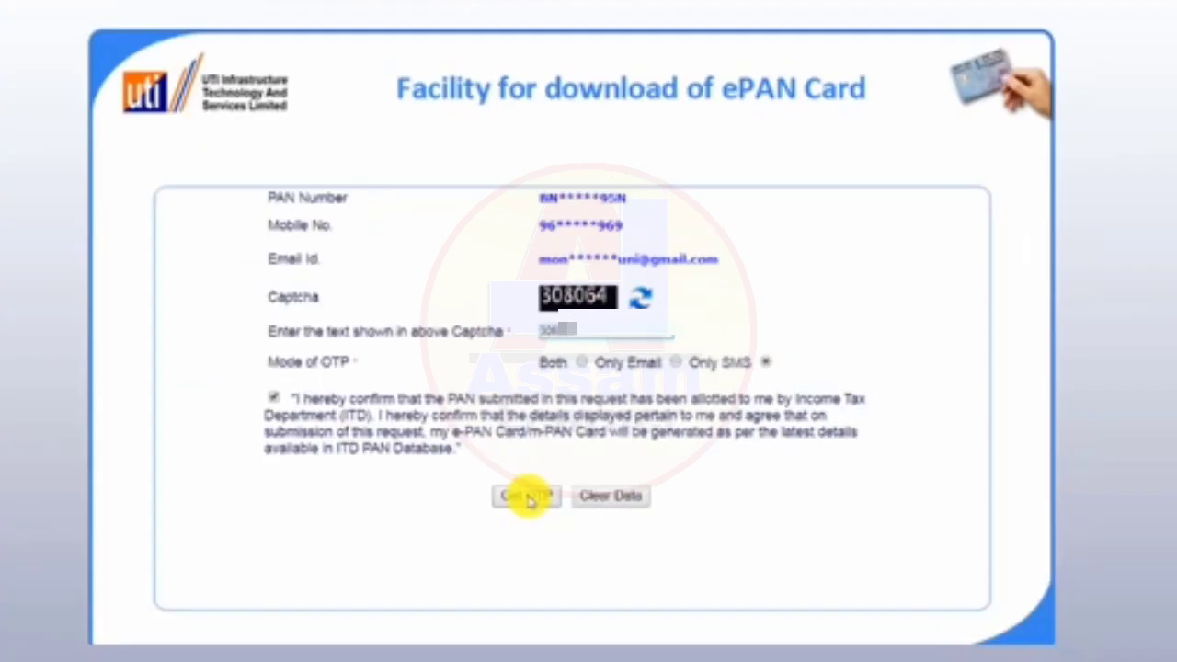
click(527, 496)
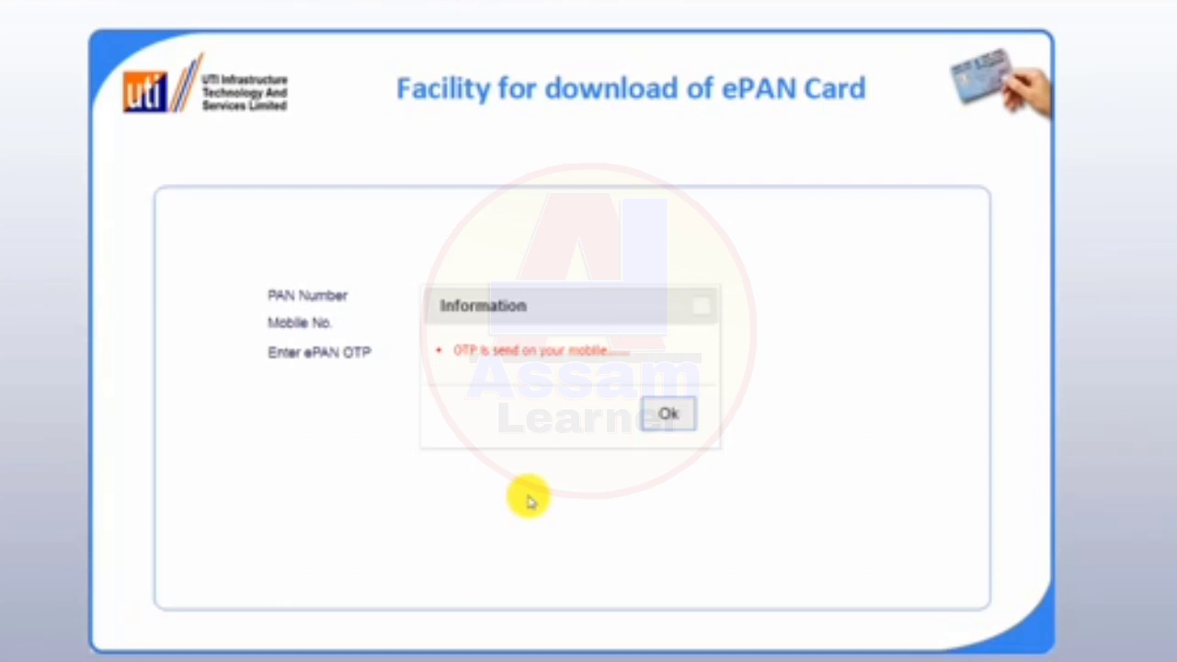
Dismiss the OTP-sent notice, then enter the received ePAN OTP and submit it.
click(672, 423)
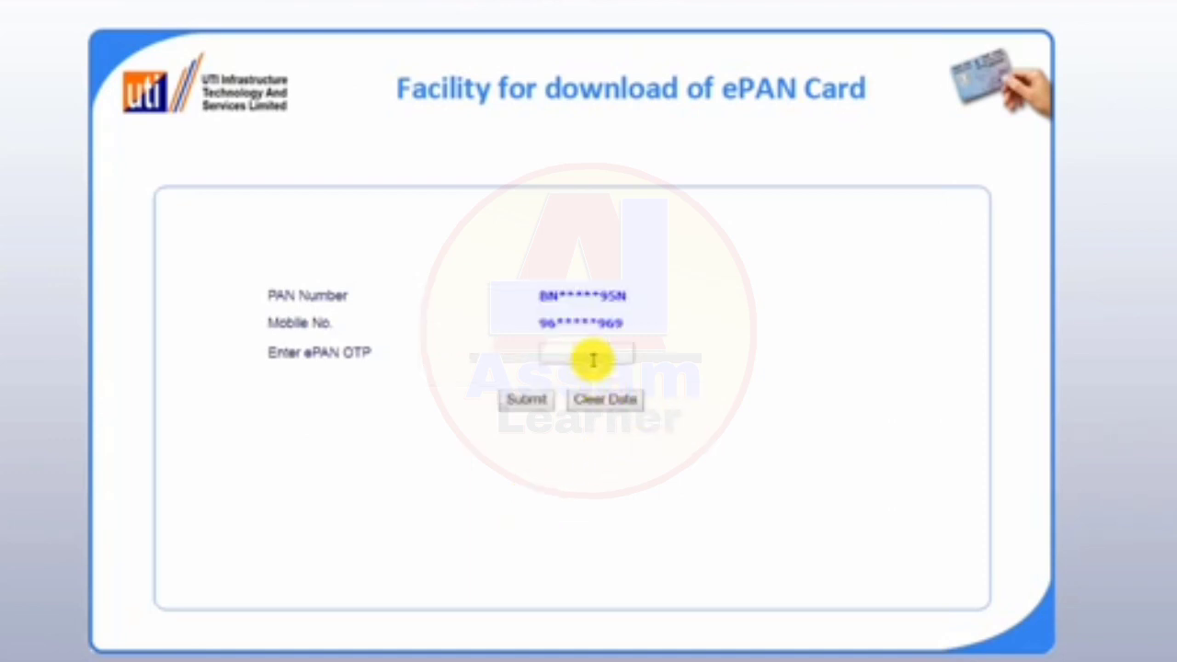
click(593, 353)
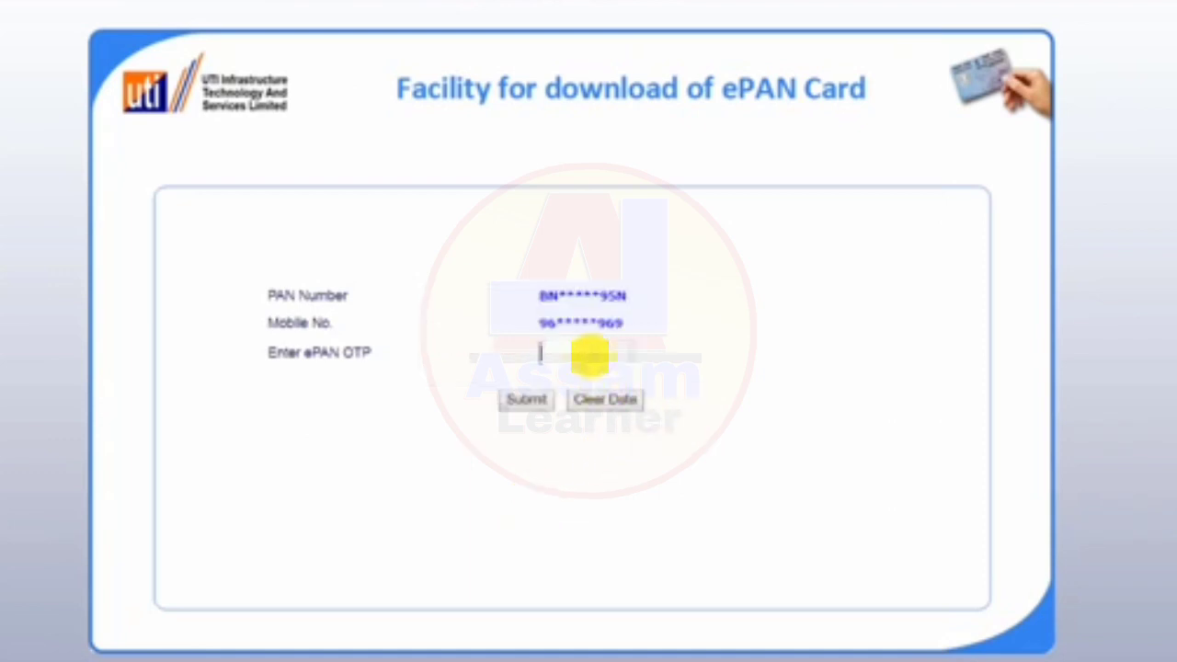
text(123456)
click(529, 402)
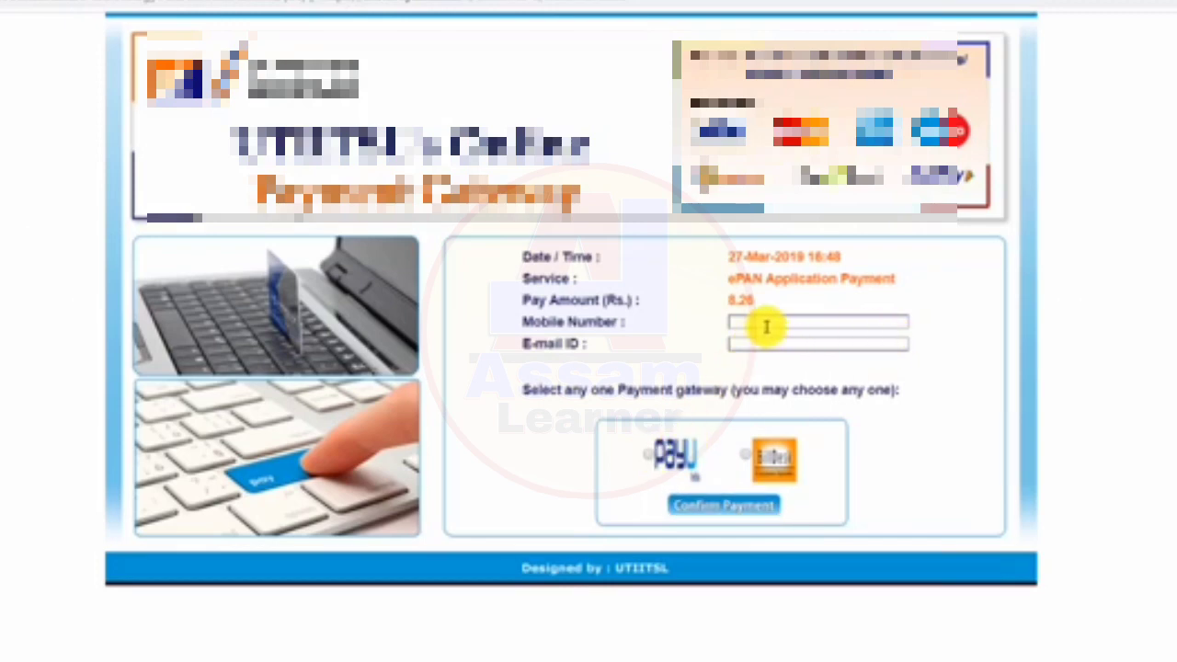
Choose PayU and confirm the Rs. 8.26 ePAN application payment.
click(715, 505)
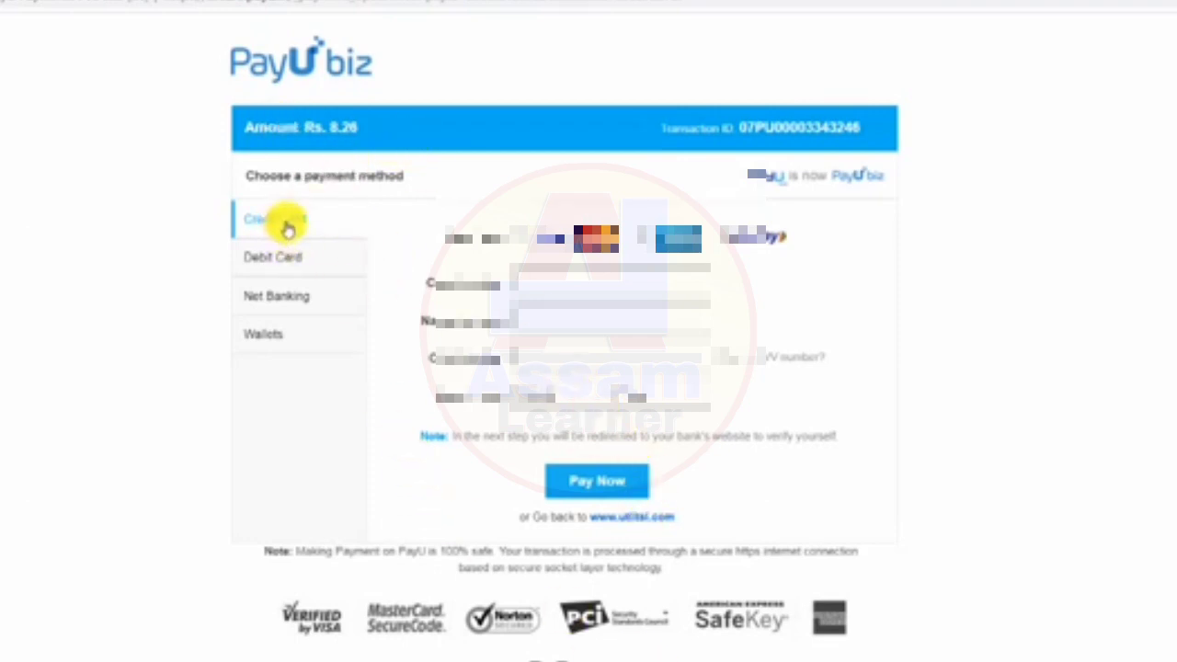
Pay the Rs. 8.26 fee by Net Banking with the second-row bank.
click(275, 259)
click(279, 298)
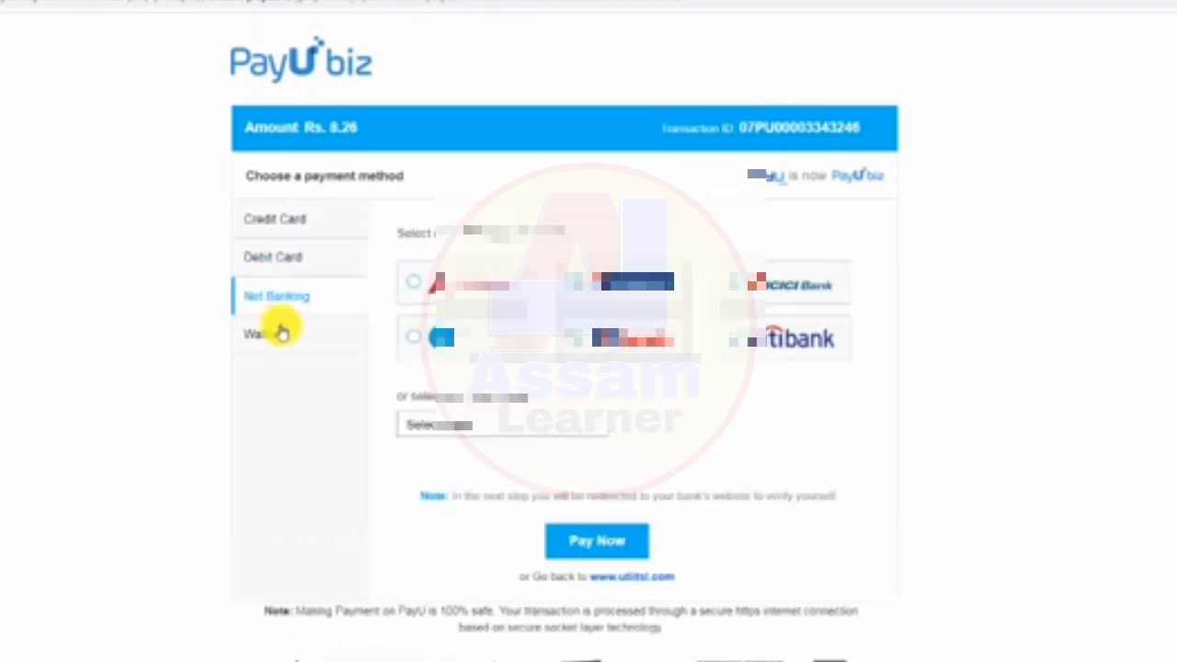
click(276, 336)
click(294, 221)
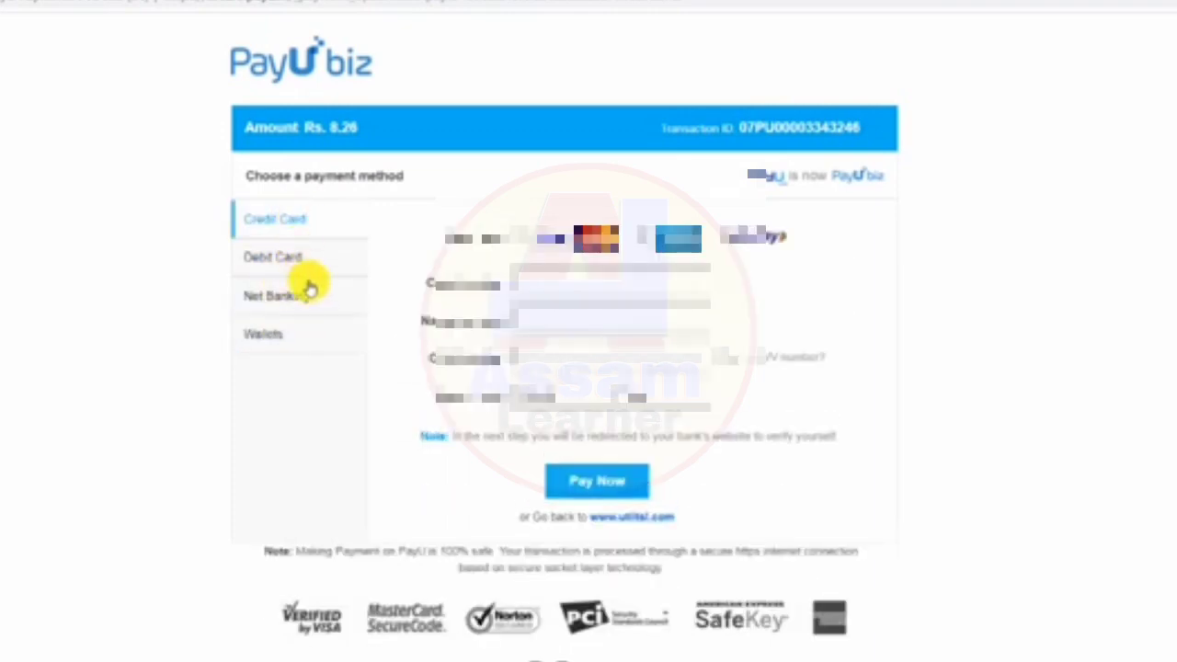
click(280, 303)
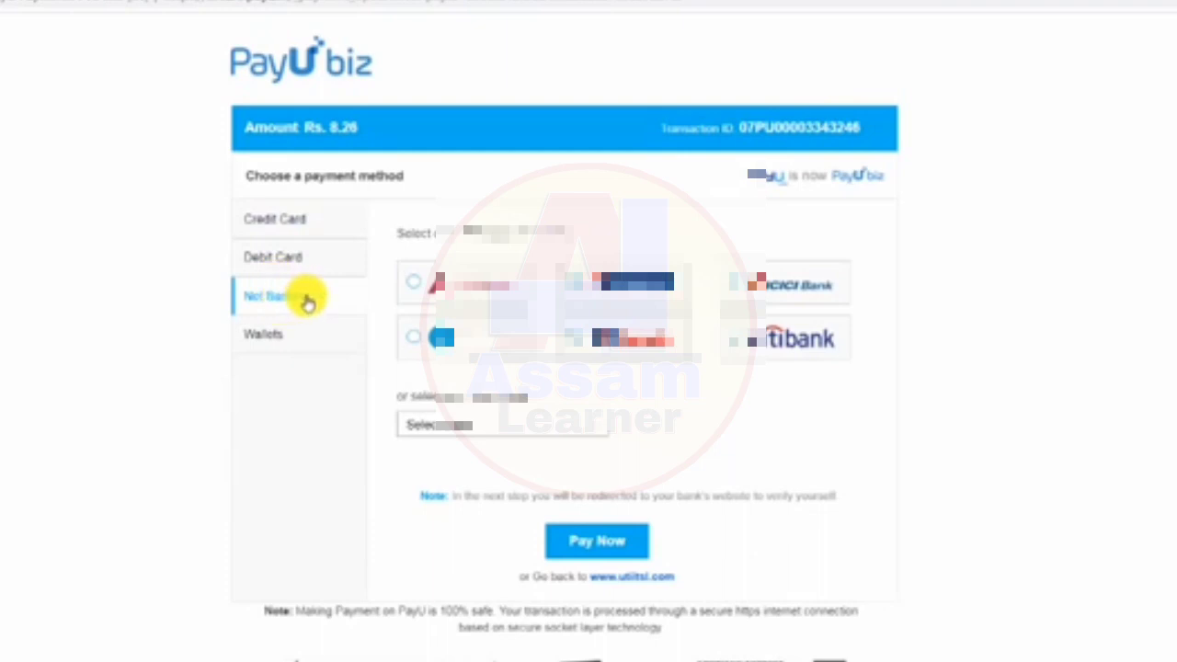
click(289, 255)
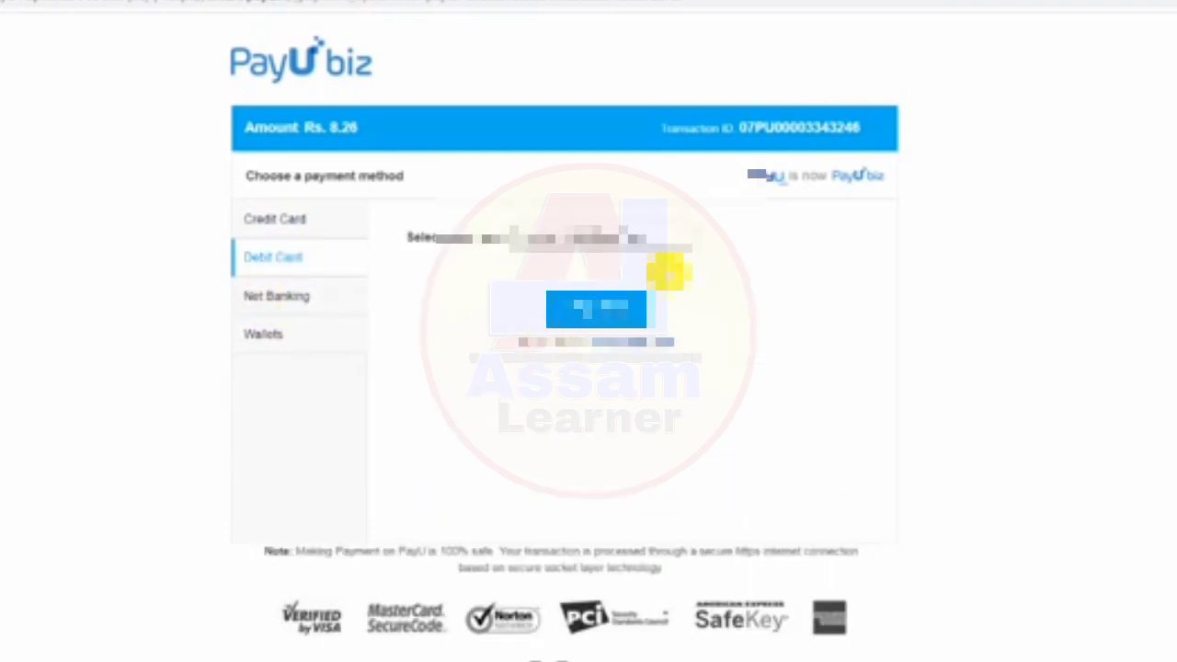
click(276, 295)
click(413, 336)
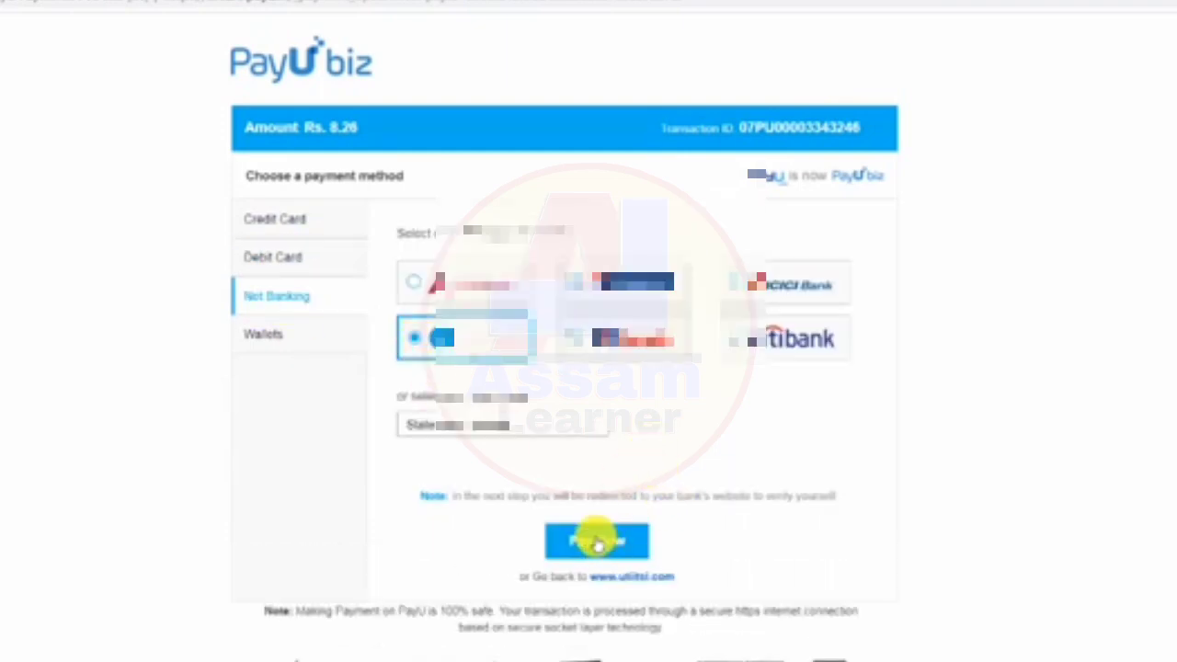
click(597, 541)
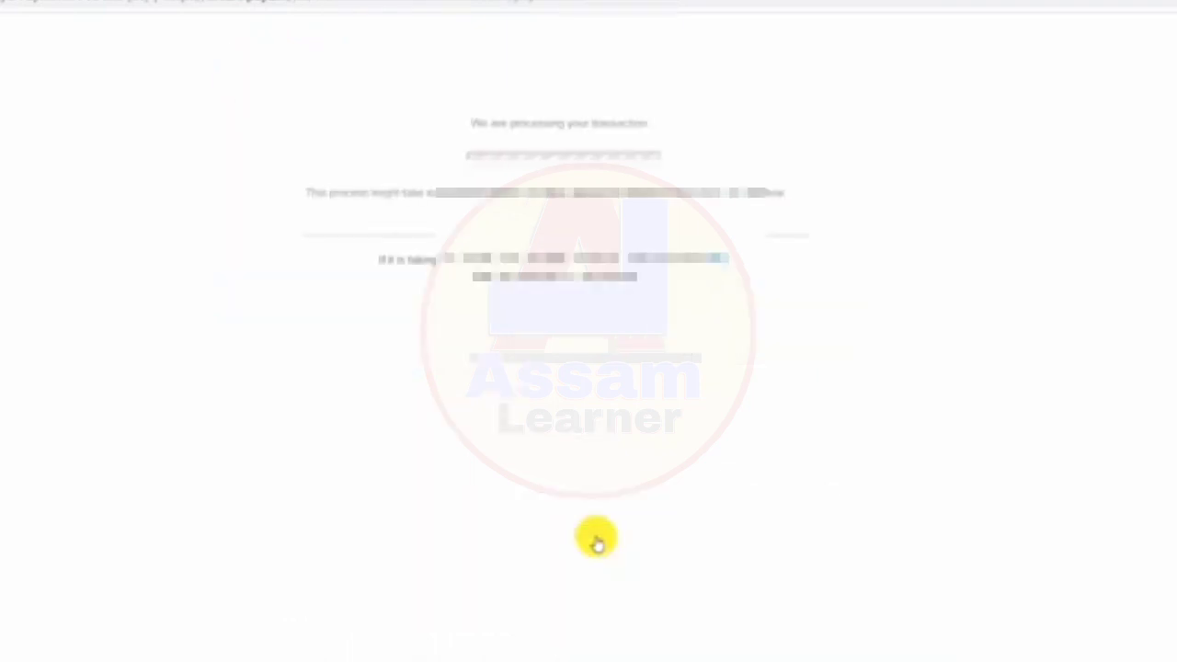